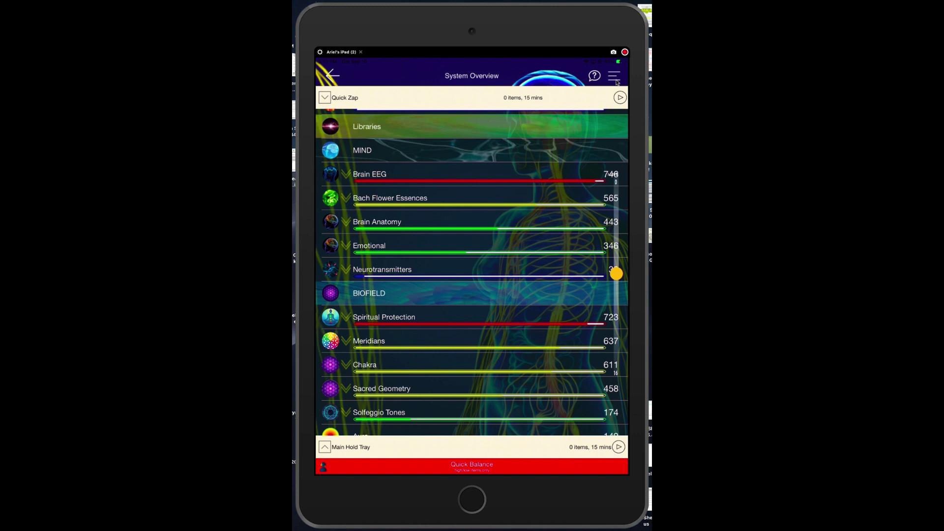
Go to the libraries and create a new library named My Vitamins and Supplements
left_click(616, 82)
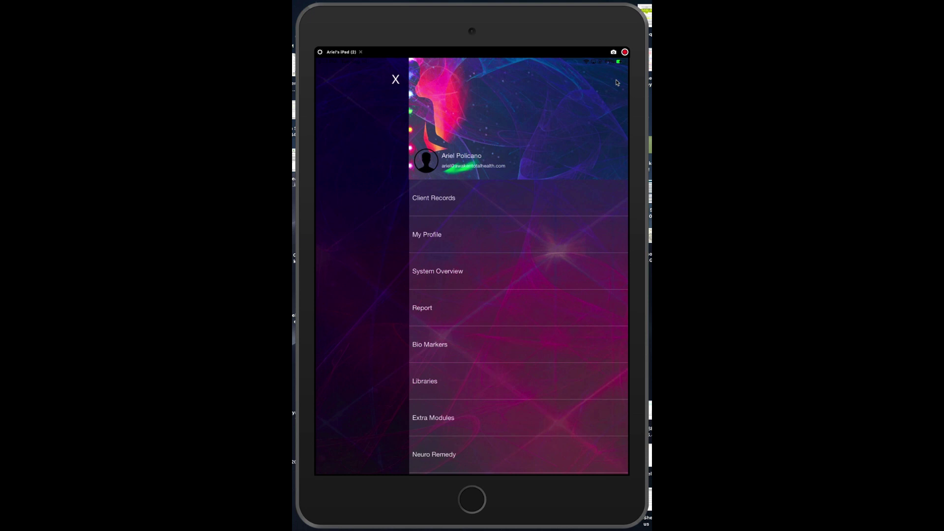
left_click(424, 393)
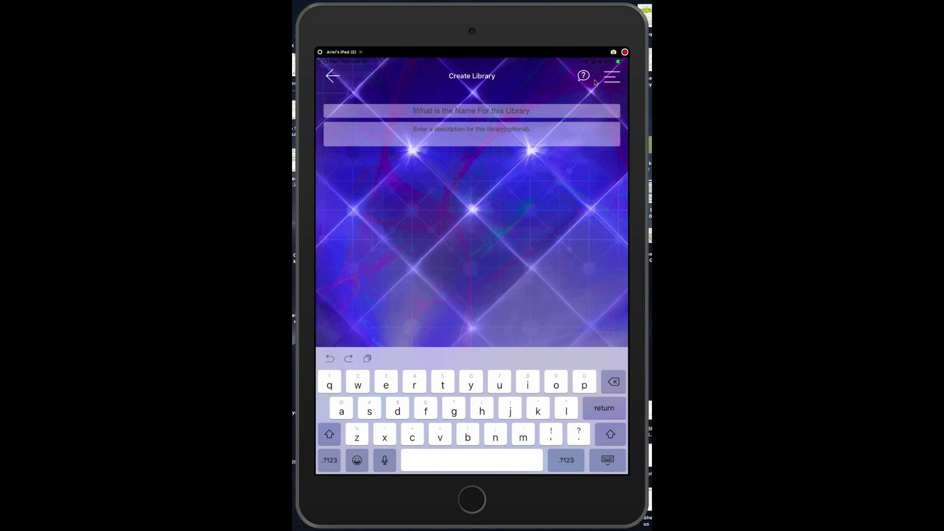
type("My ")
type(" itamibs")
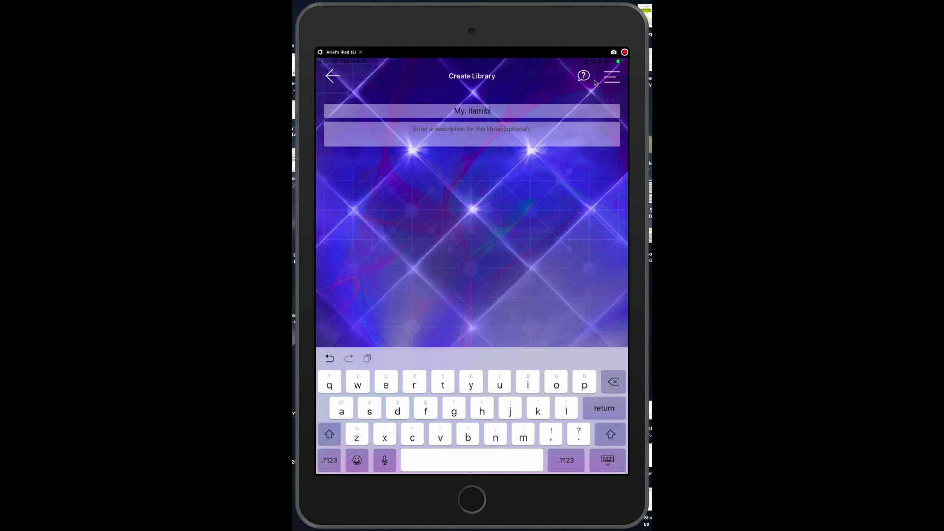
key("BackSpace")
key("BackSpace")
key("BackSpace")
key("BackSpace")
key("BackSpace")
key("BackSpace")
key("BackSpace")
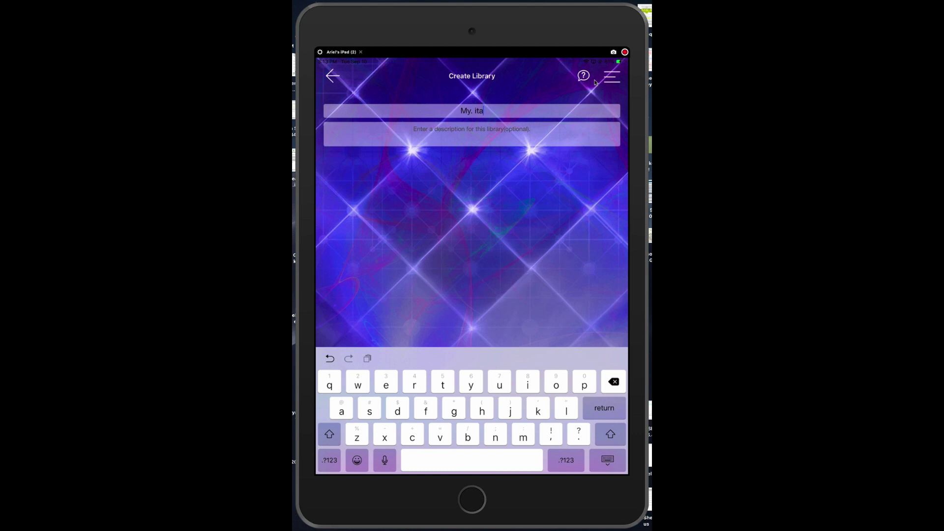
key("BackSpace")
type("V")
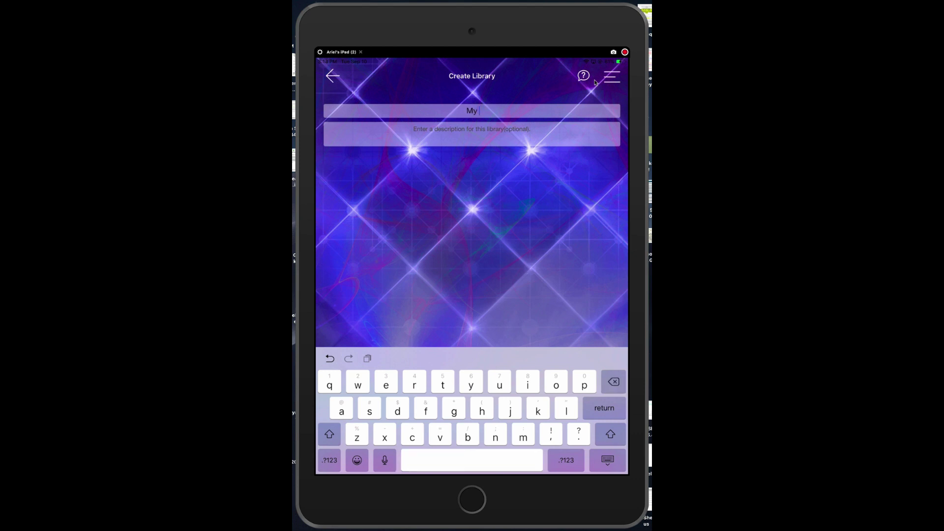
type("itamins and ")
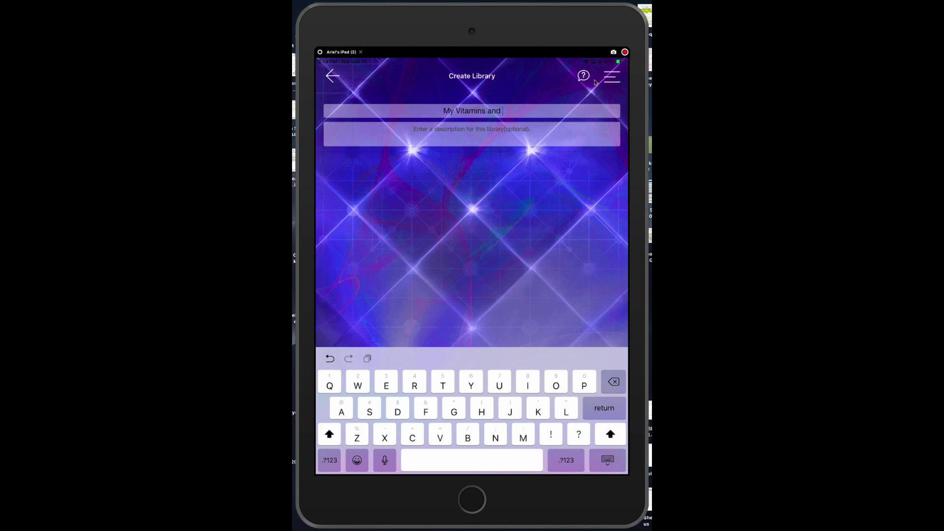
type("Suppl")
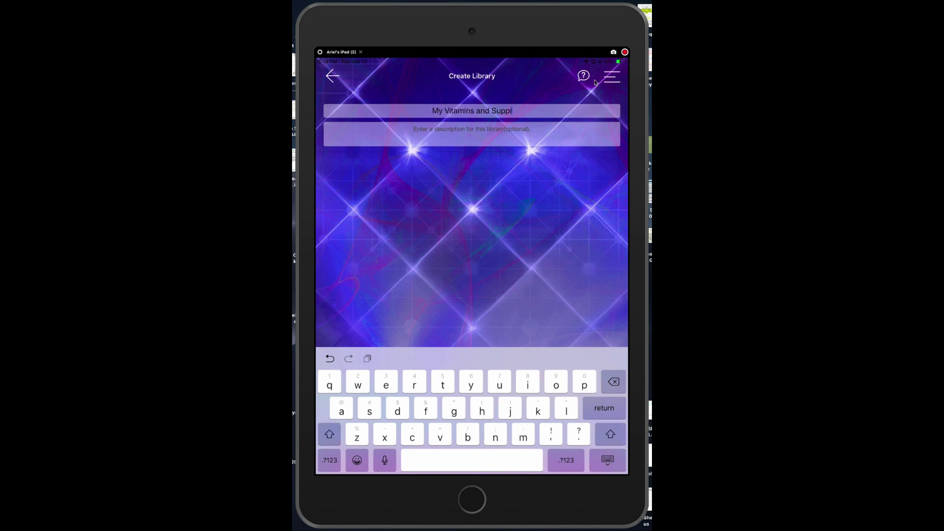
type("emenrs")
key("BackSpace")
key("BackSpace")
type("ts")
key("Return")
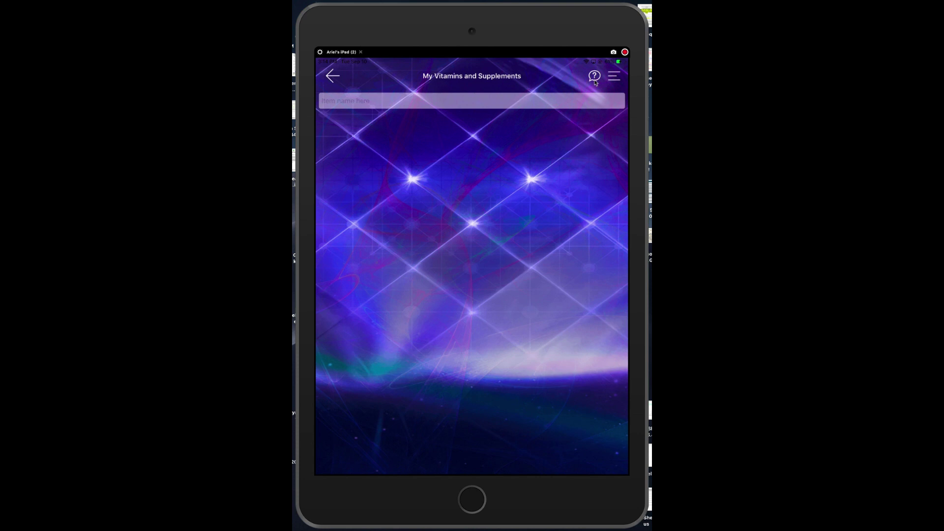
Add an item named Vitamin C to the library using Archetype Encoding
left_click(335, 108)
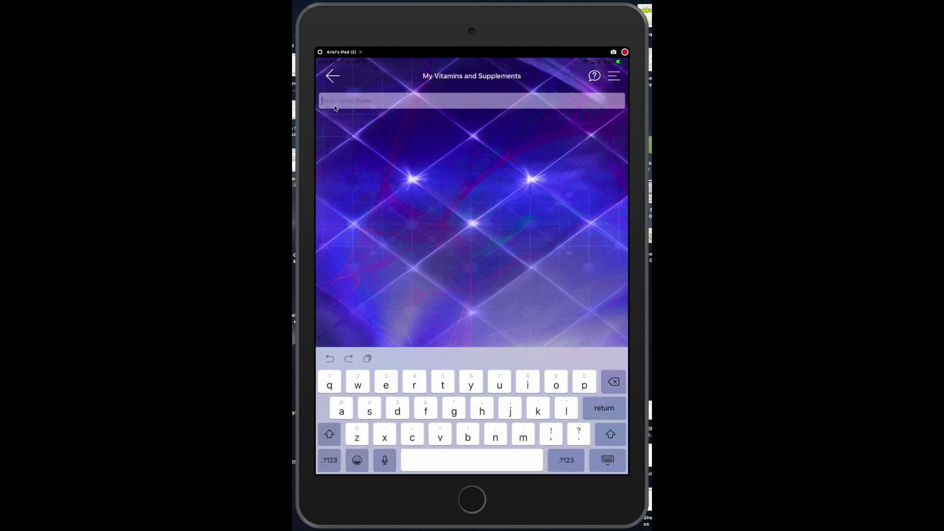
type("Vi")
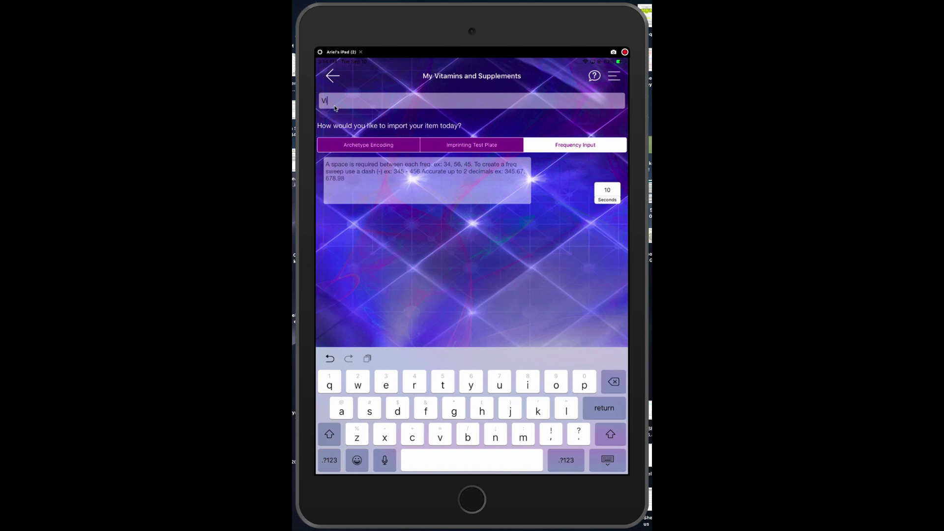
type("tamin C")
left_click(379, 145)
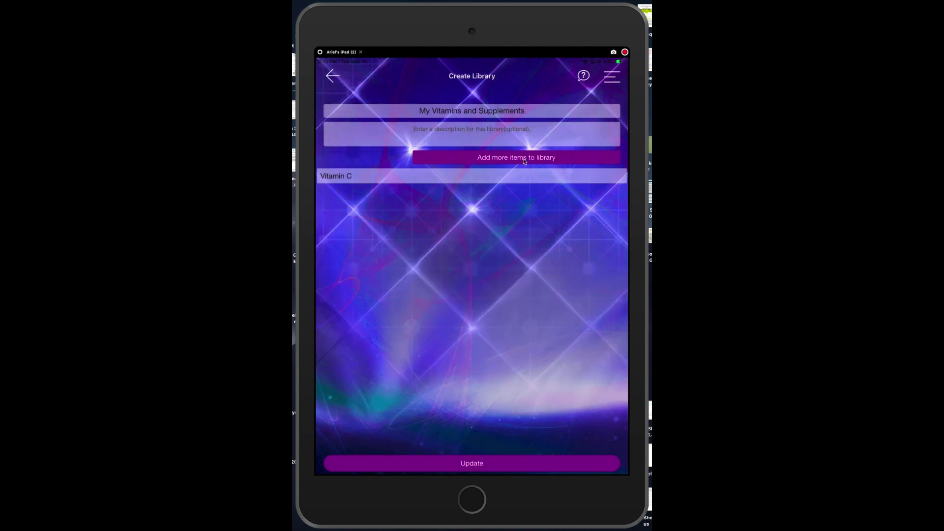
Add another item named Vitamin D to the My Vitamins and Supplements library
left_click(524, 159)
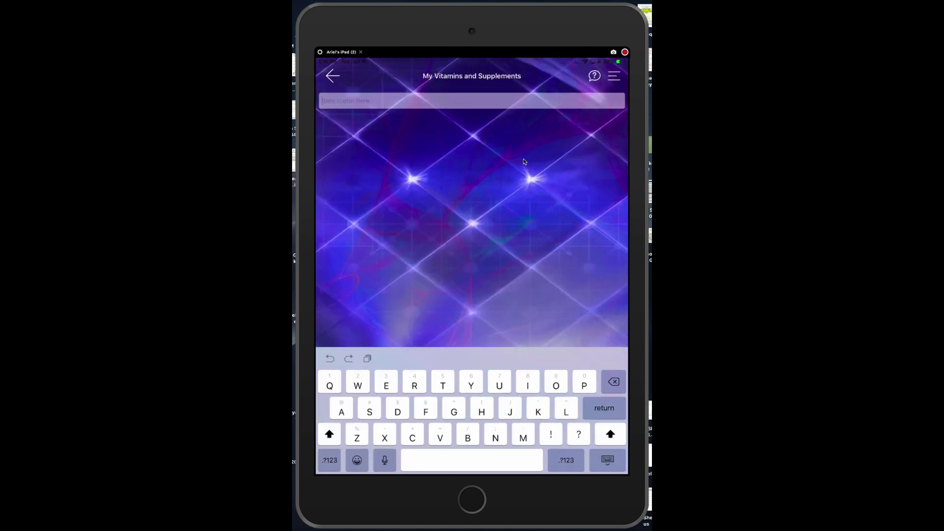
type("Vit")
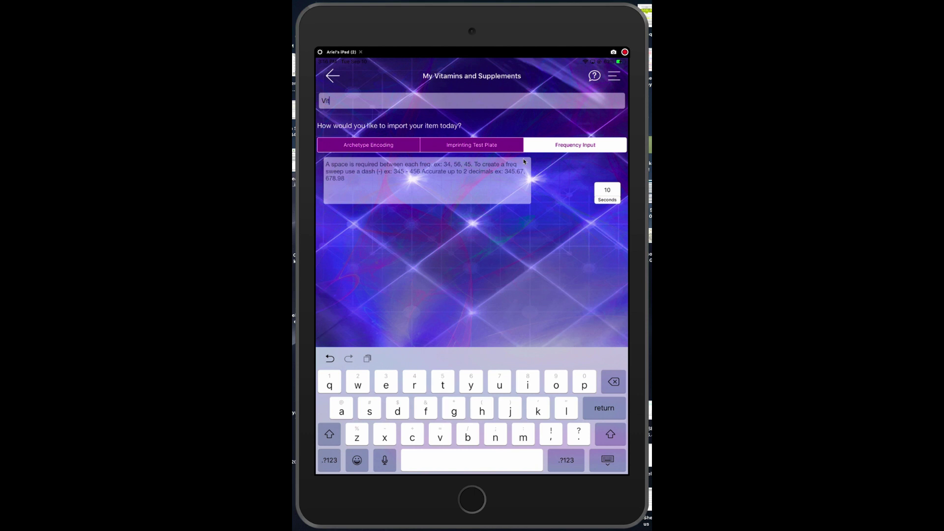
type("amin D")
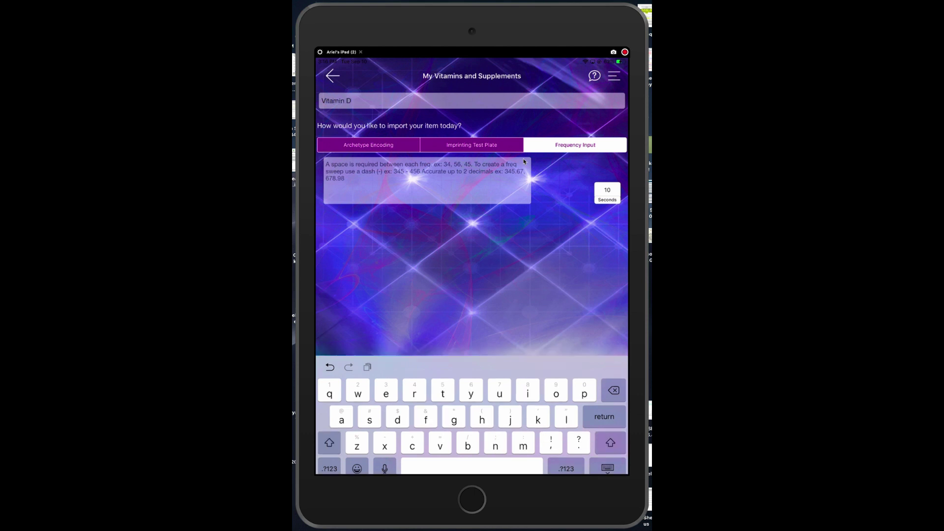
key("Return")
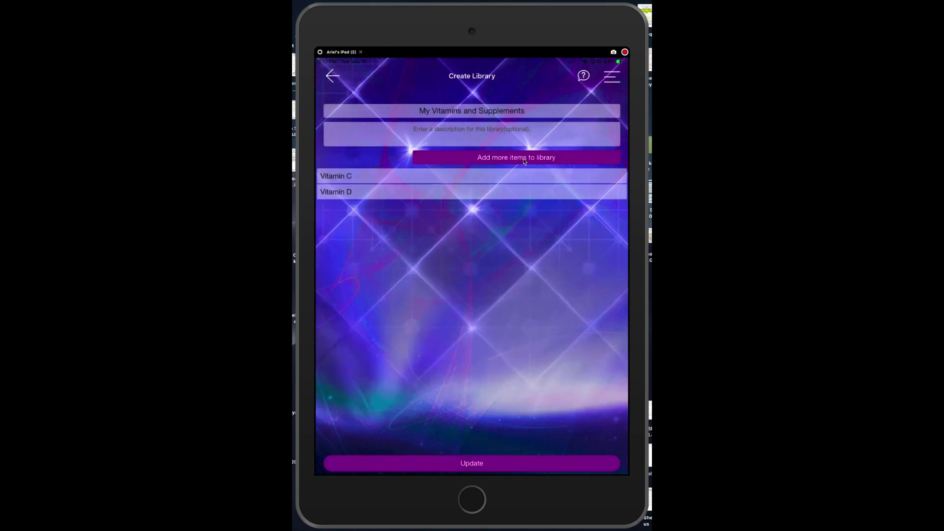
Start a third library item named Vitamin E and enter 456 as its input frequency
left_click(524, 158)
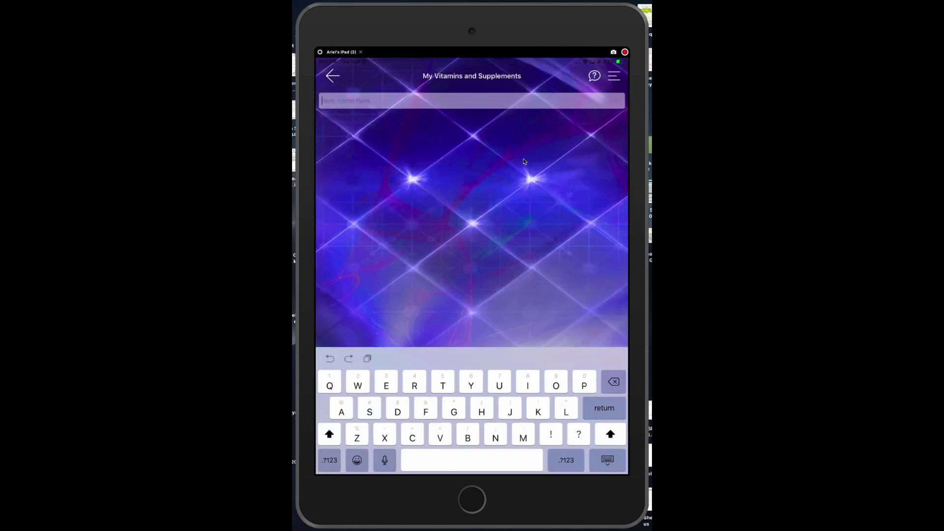
type("Vit")
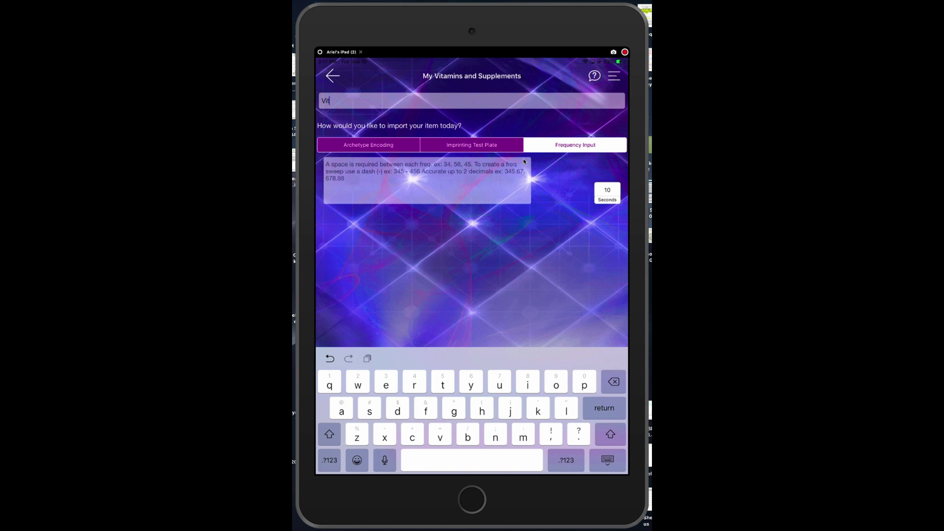
type("amin E")
key("Return")
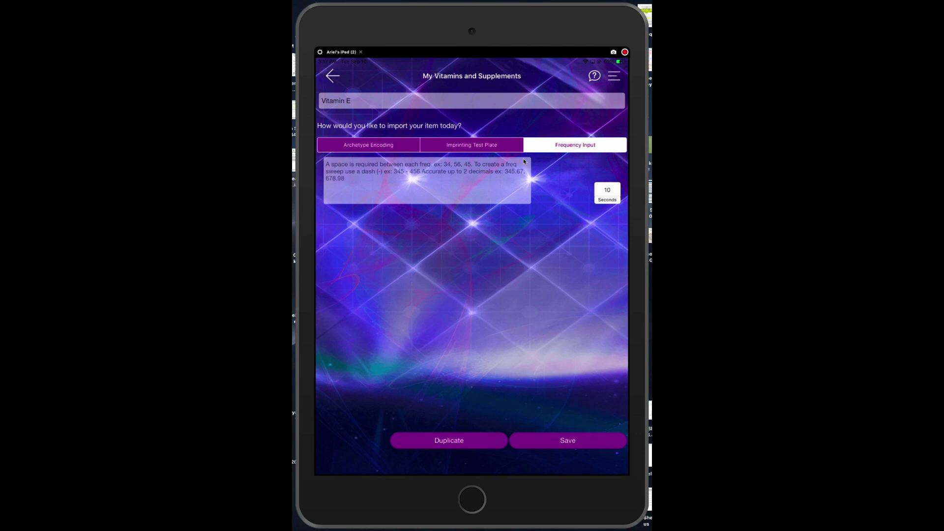
left_click(524, 161)
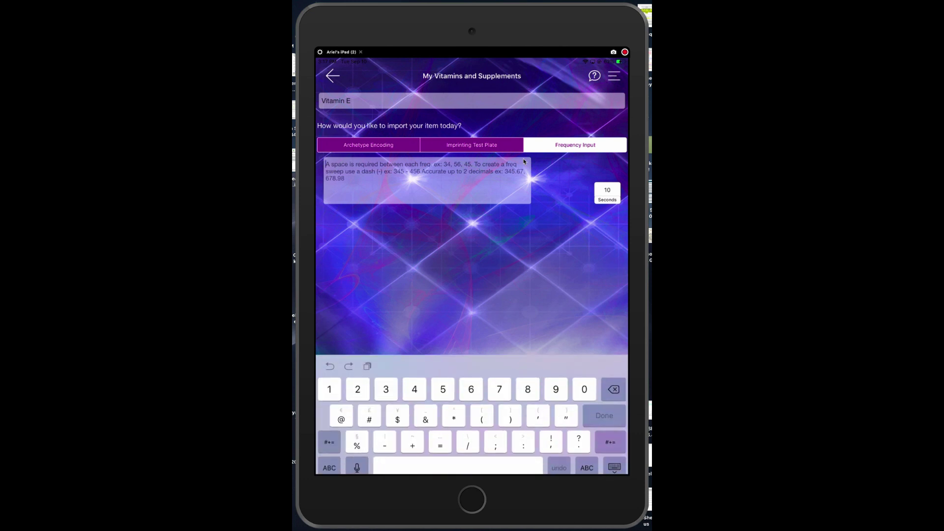
type("456")
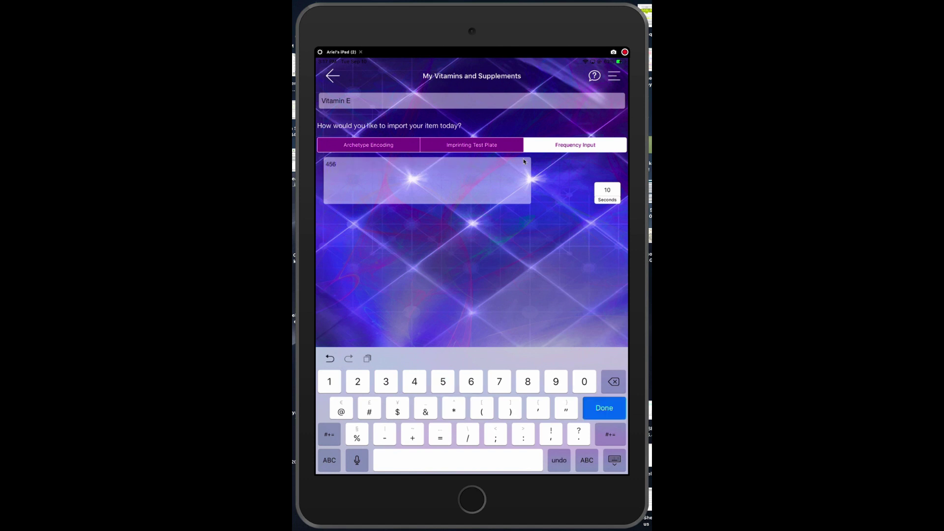
key("Return")
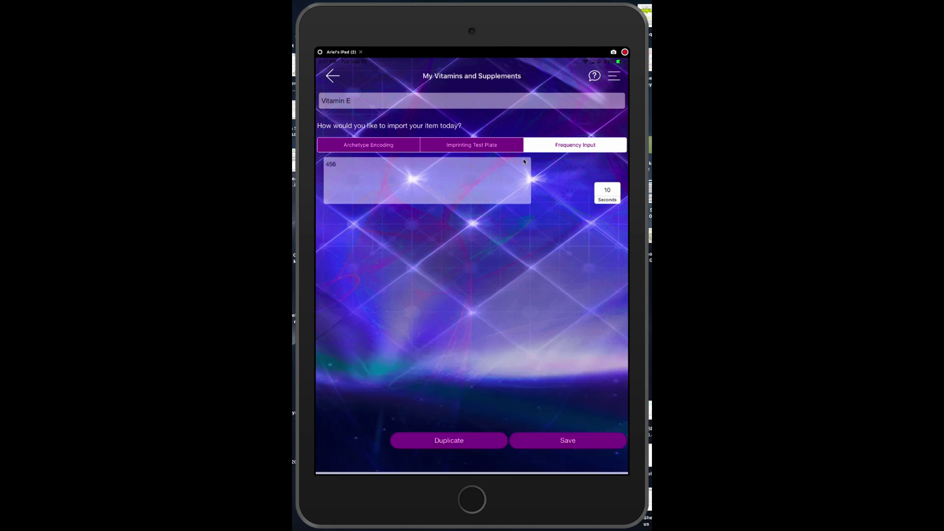
Set the duration of Vitamin E's frequency entry to 5 seconds
left_click(618, 196)
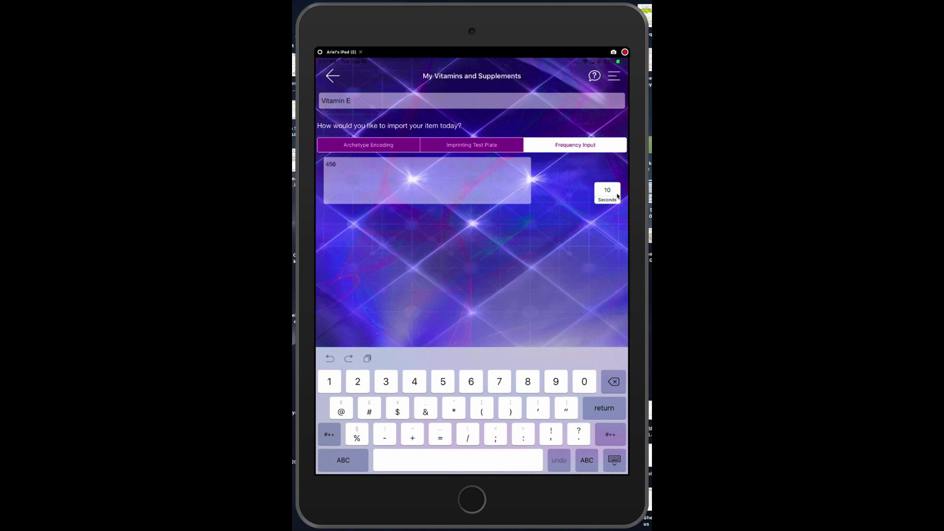
key("BackSpace")
key("BackSpace")
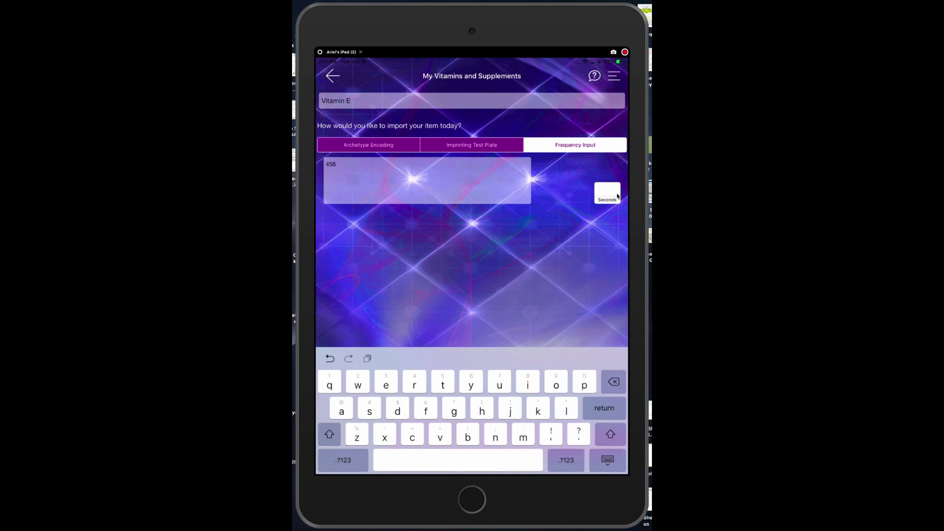
type("5")
key("Return")
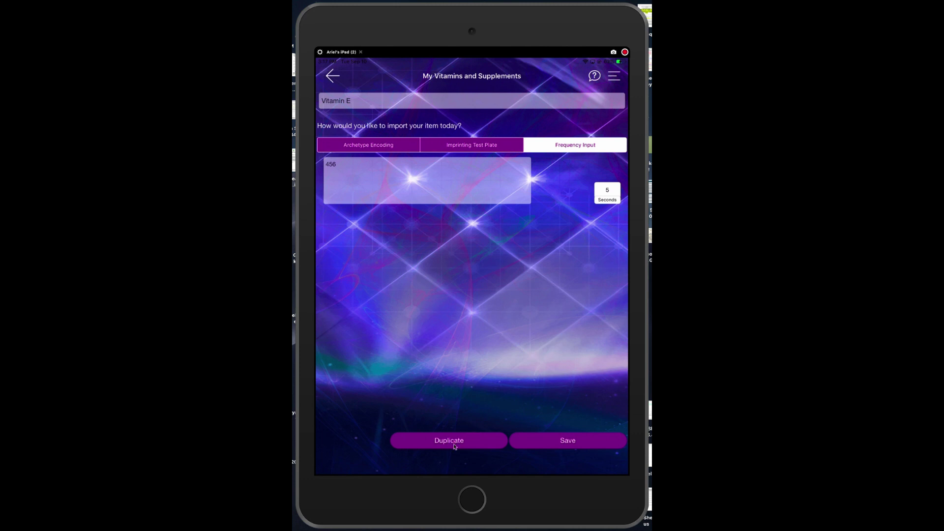
Duplicate the frequency entry twice, setting the second frequency to 584 and the third to 384
left_click(455, 446)
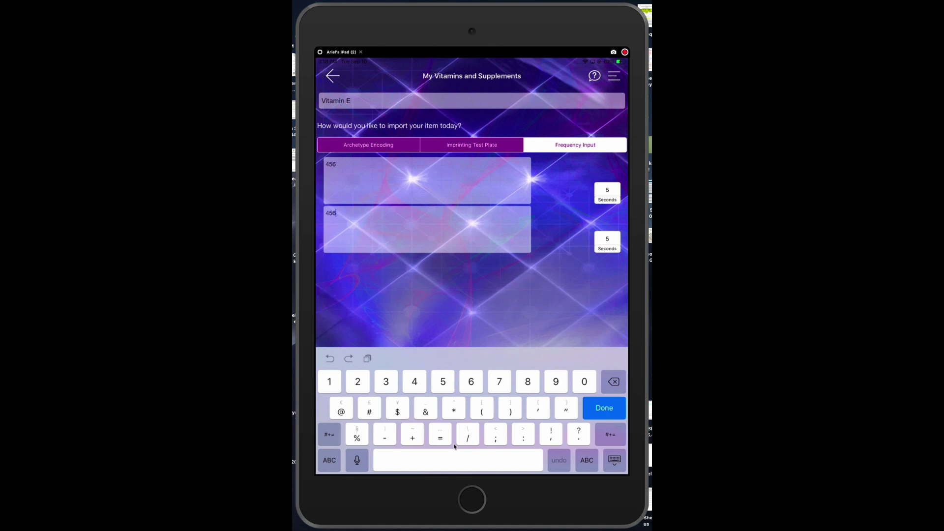
type("584")
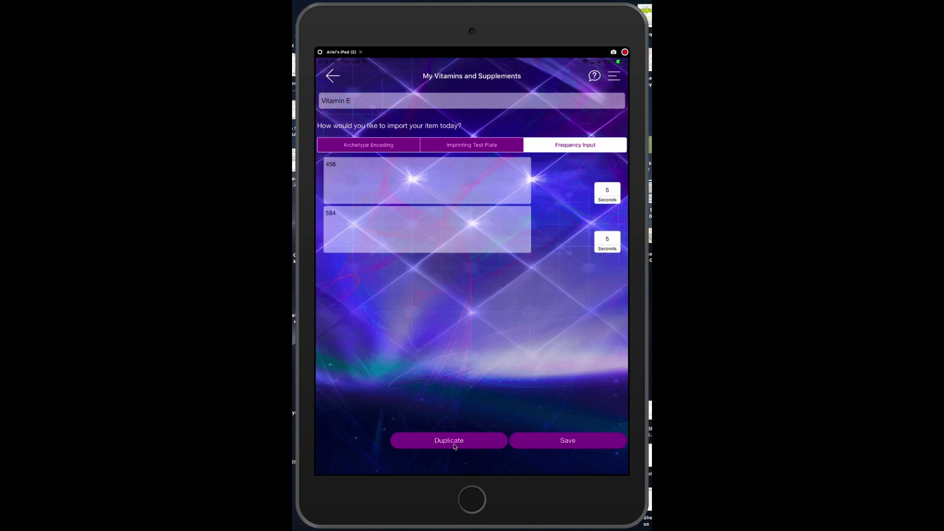
left_click(453, 442)
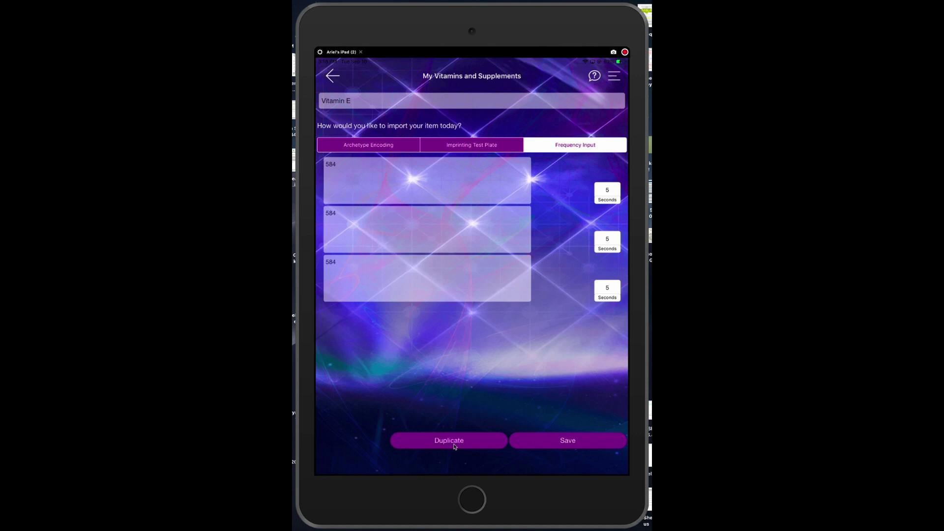
type("5")
key("BackSpace")
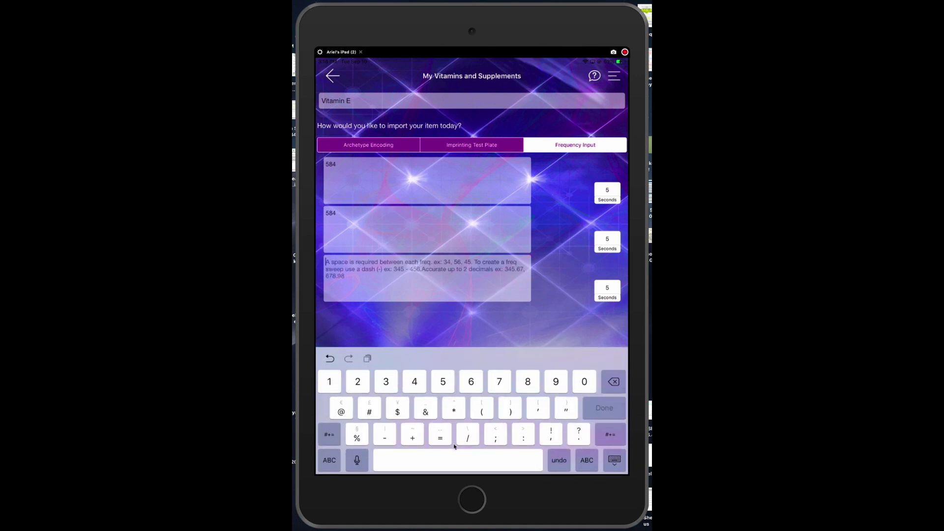
type("384")
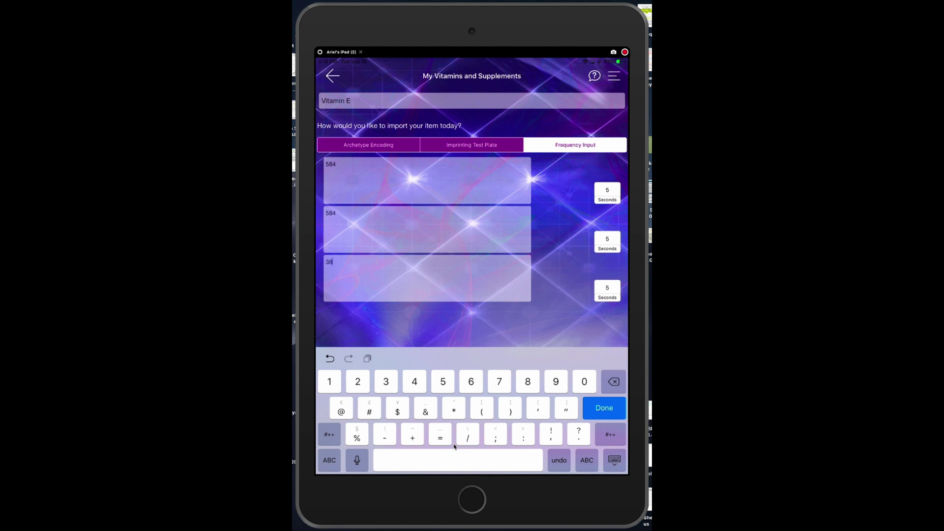
key("Return")
Change the first frequency entry of Vitamin E to 526
key("BackSpace")
key("BackSpace")
key("BackSpace")
type("526")
key("Return")
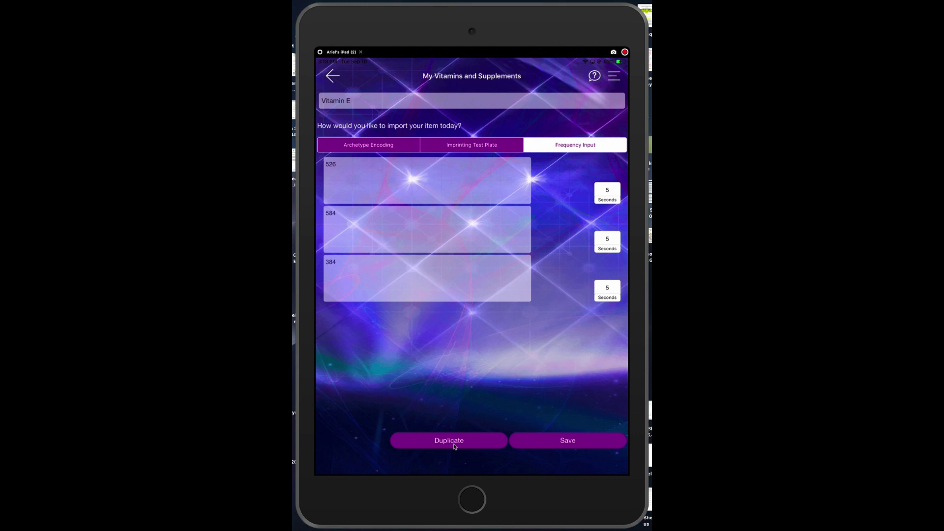
Open the Bulk Addition list for the shared libraries
left_click(454, 444)
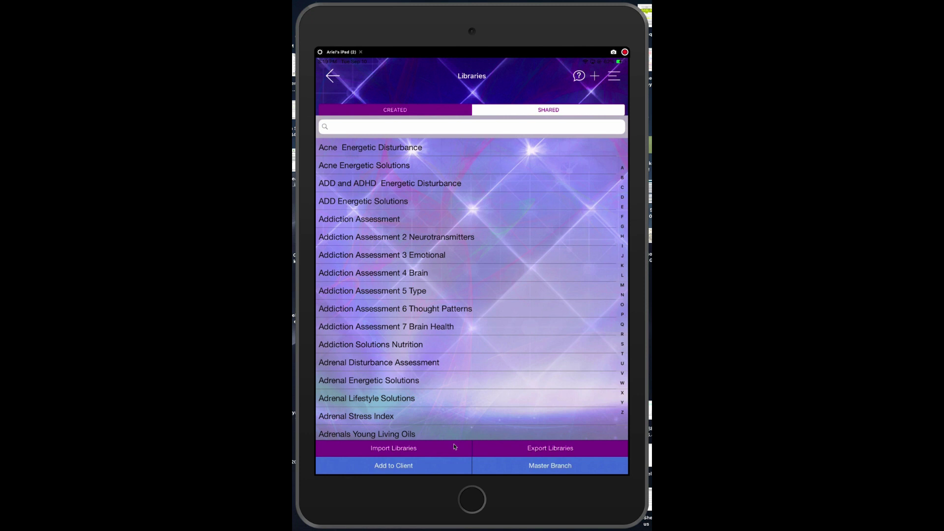
left_click(455, 446)
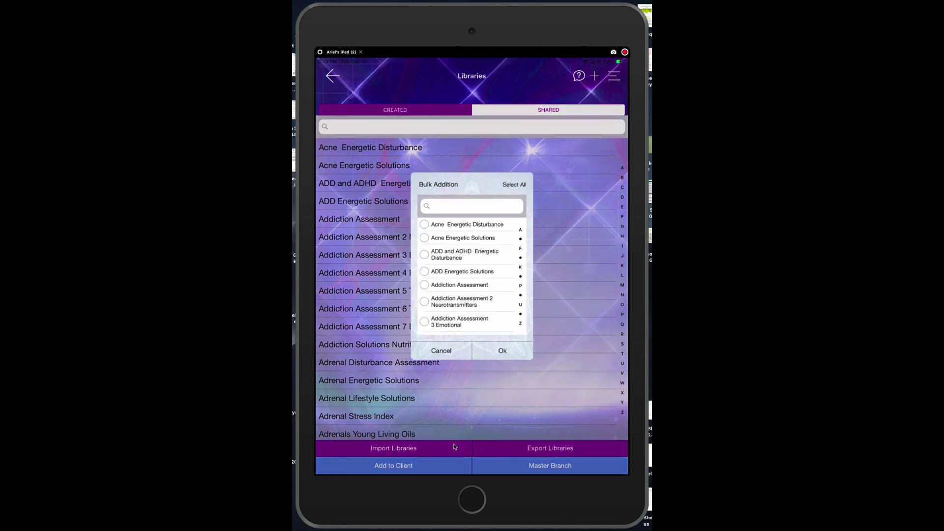